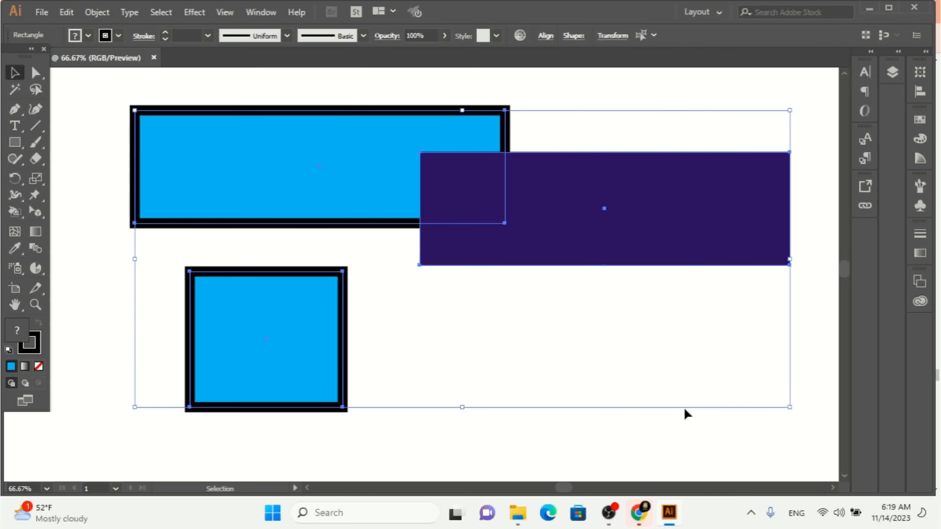
Delete the three selected shapes, activate the Measure tool and show the grid on the empty artboard
key(Delete)
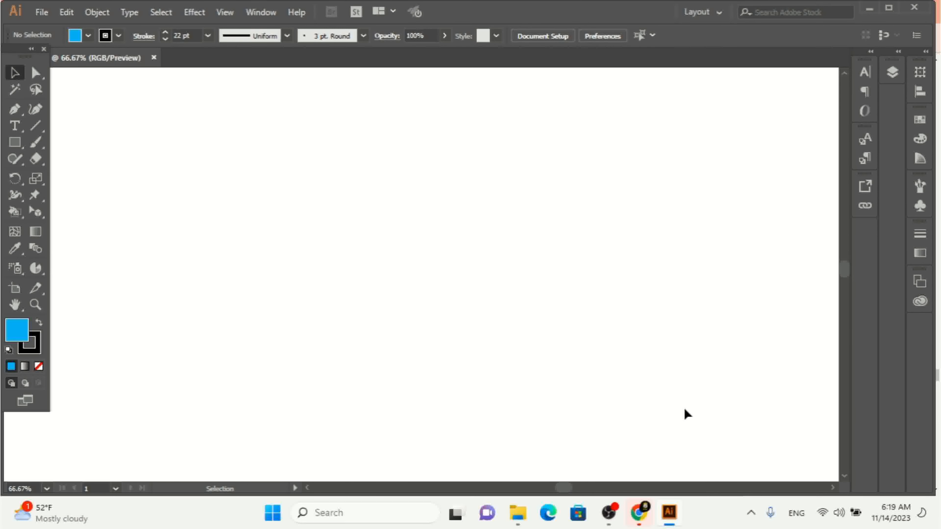
click(14, 249)
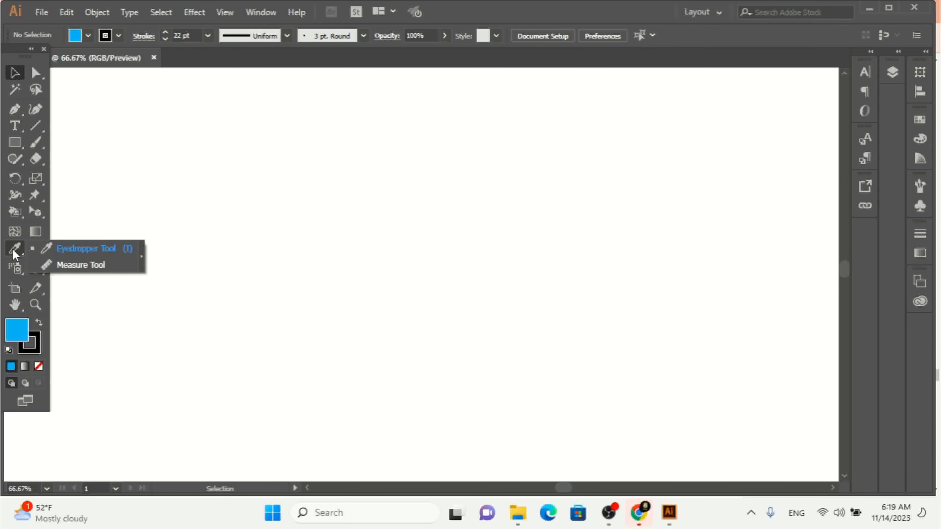
click(82, 265)
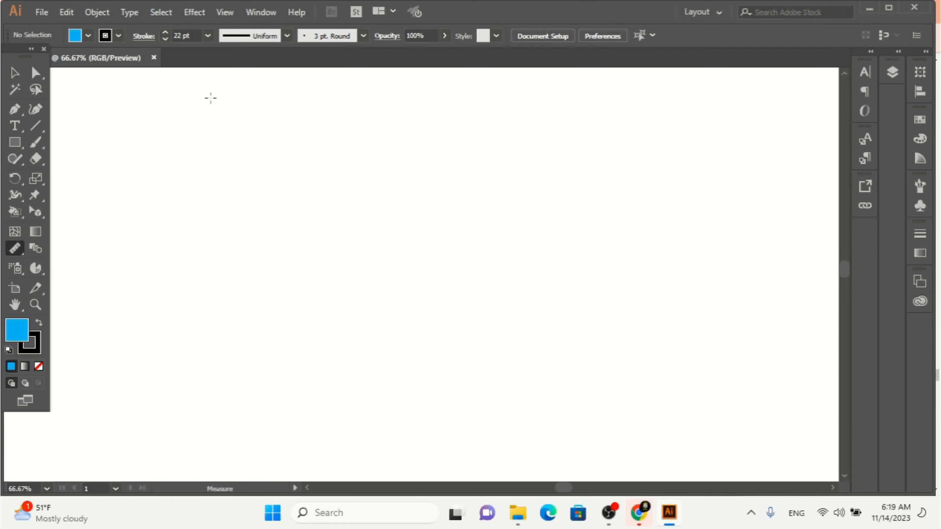
click(230, 14)
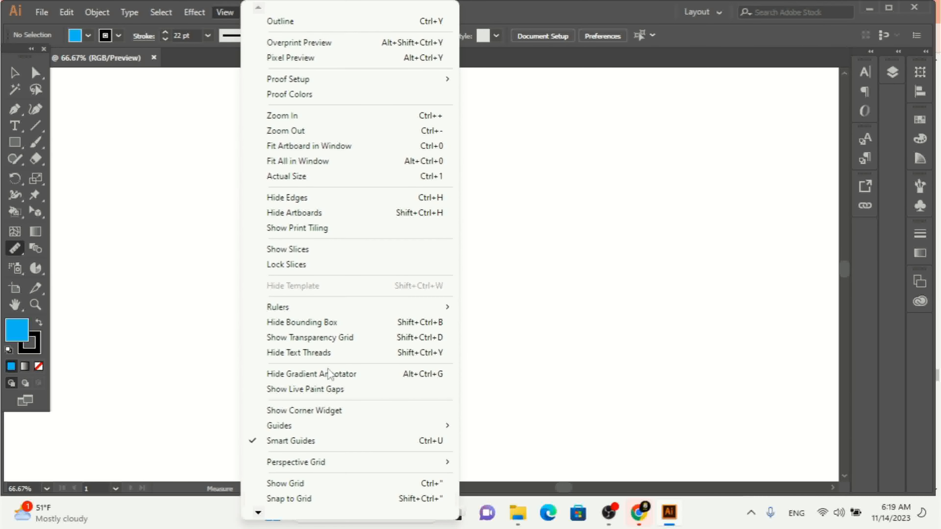
click(324, 484)
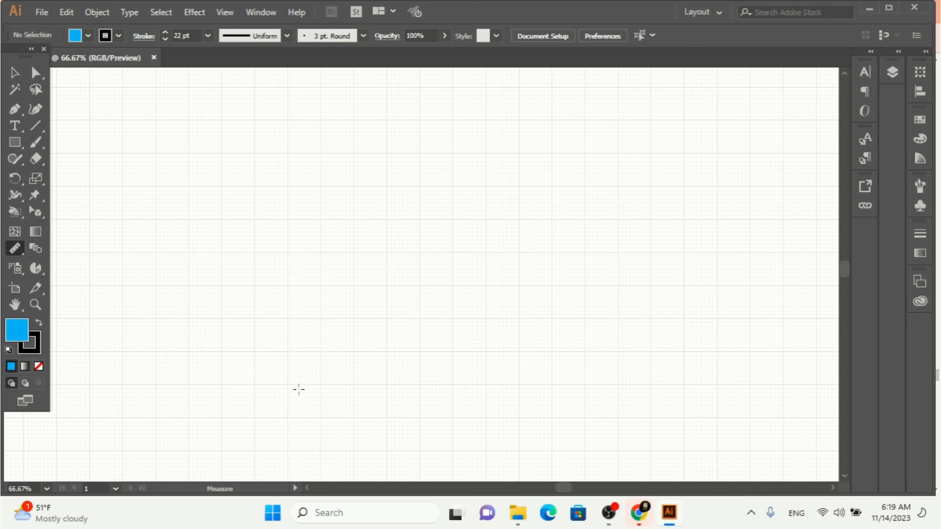
Measure two horizontal distances along a grid line across the upper part of the empty artboard
click(156, 186)
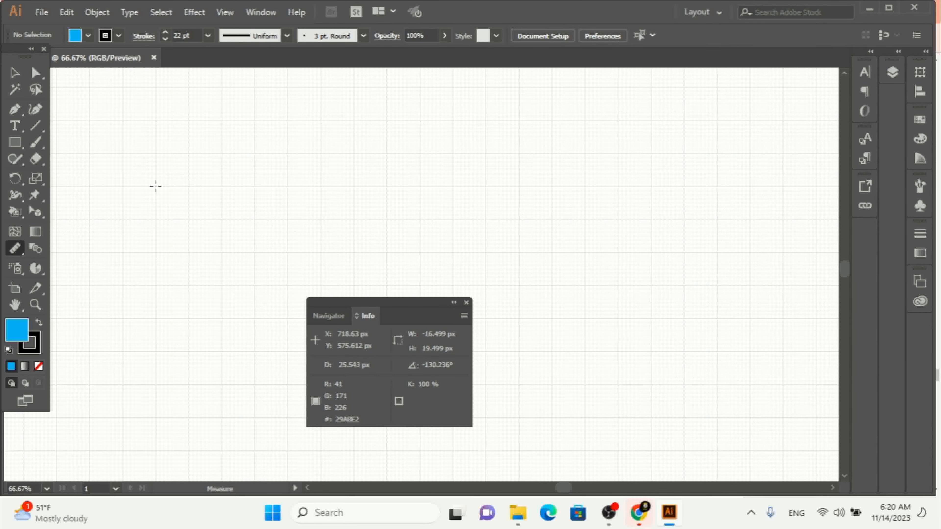
drag(155, 186, 457, 186)
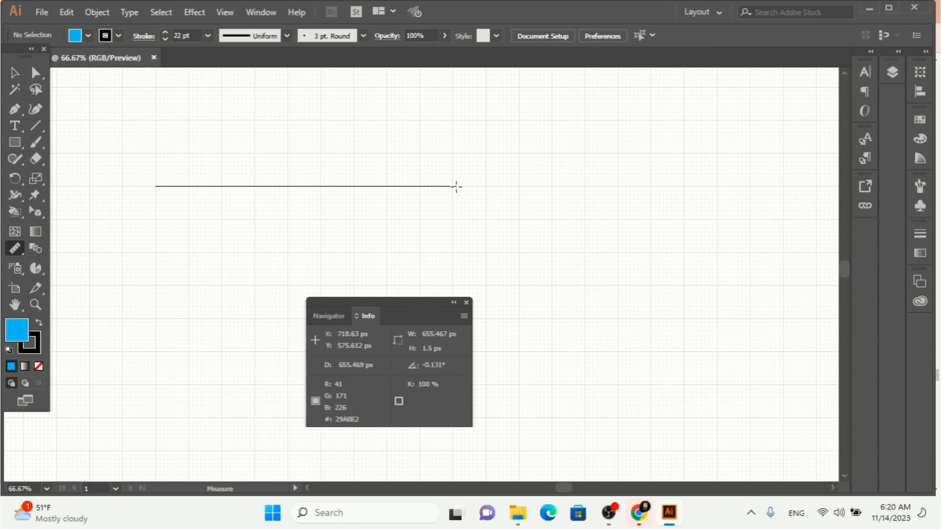
drag(455, 187, 456, 186)
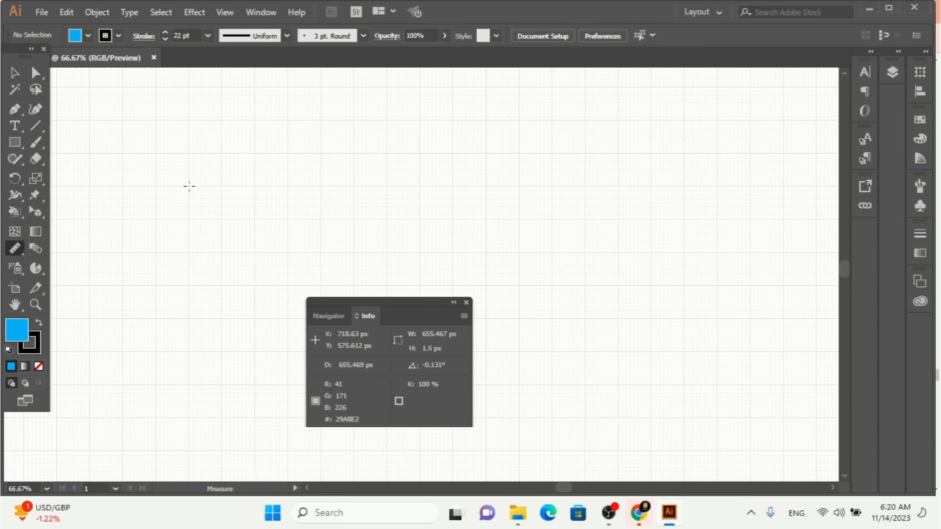
drag(189, 186, 488, 186)
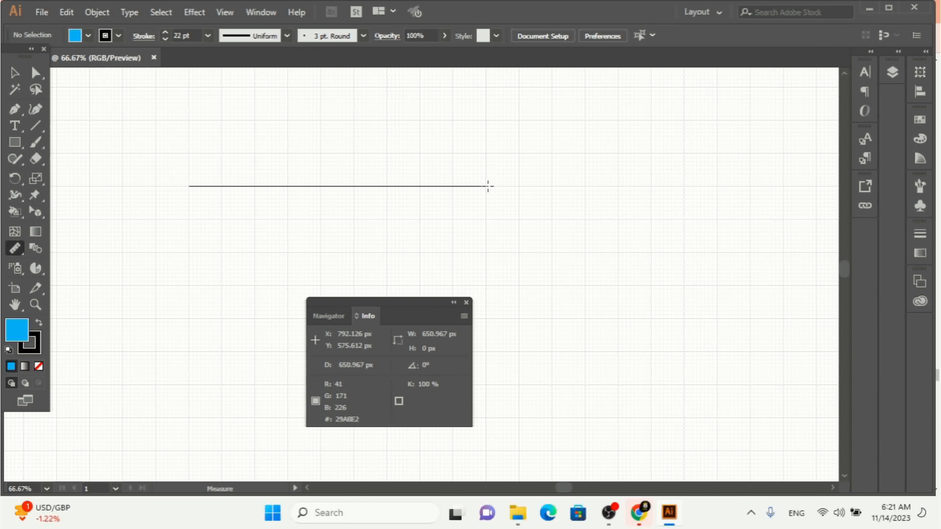
drag(488, 186, 488, 185)
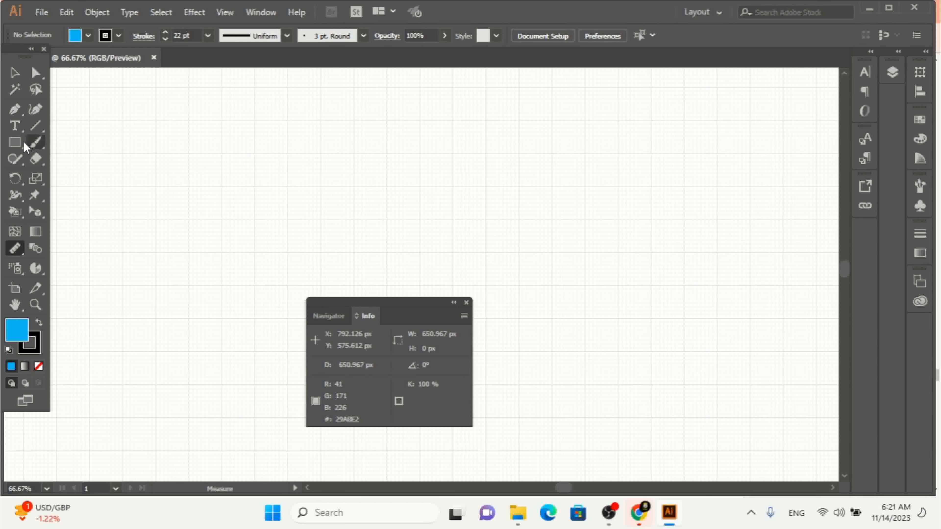
Create a rectangle 650 px wide and 100 px high in the upper middle of the artboard
click(16, 142)
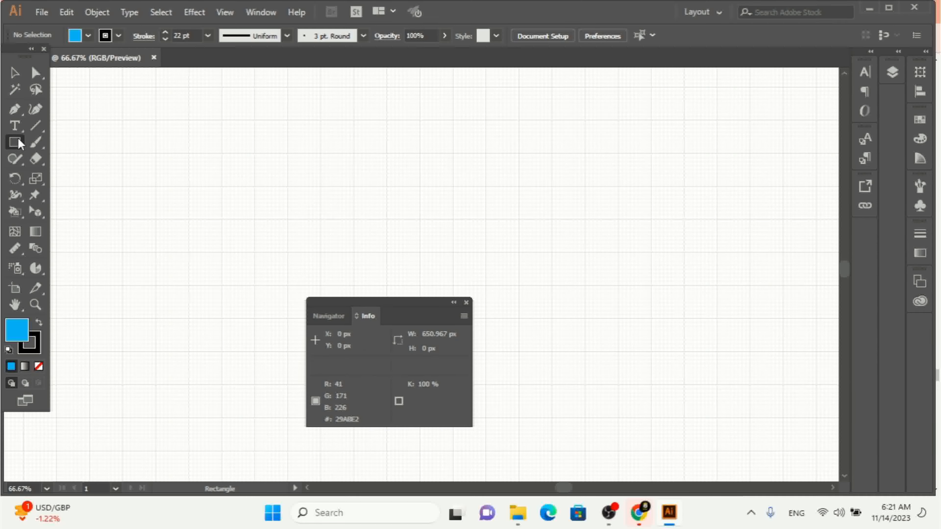
click(256, 169)
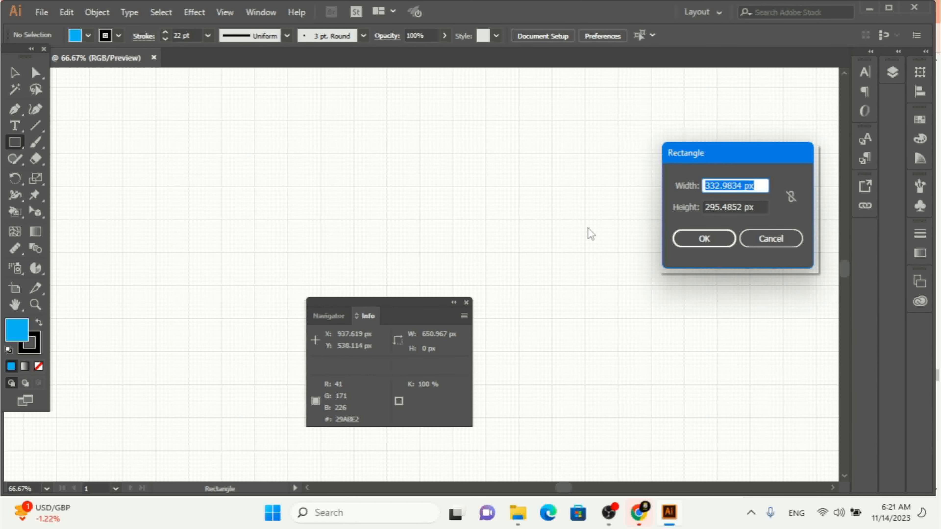
text(65)
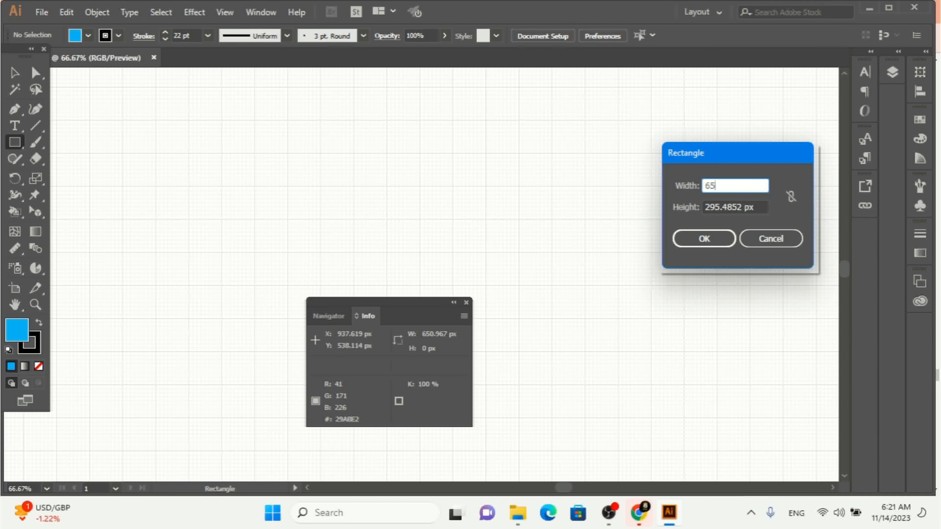
text(0)
drag(757, 207, 674, 208)
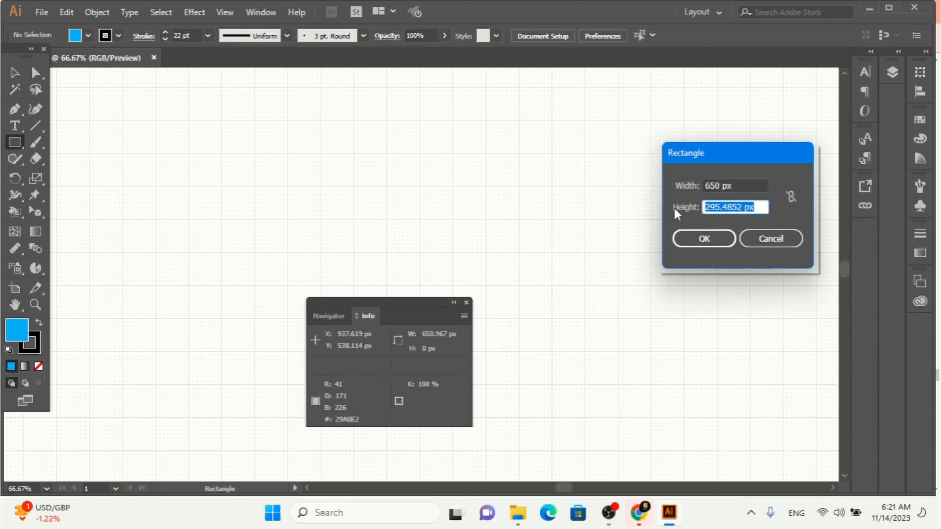
text(100)
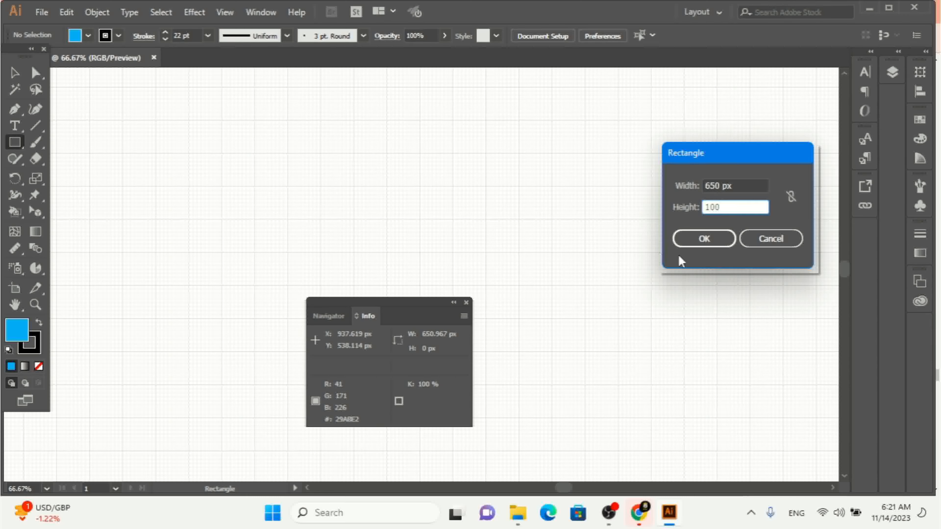
click(687, 245)
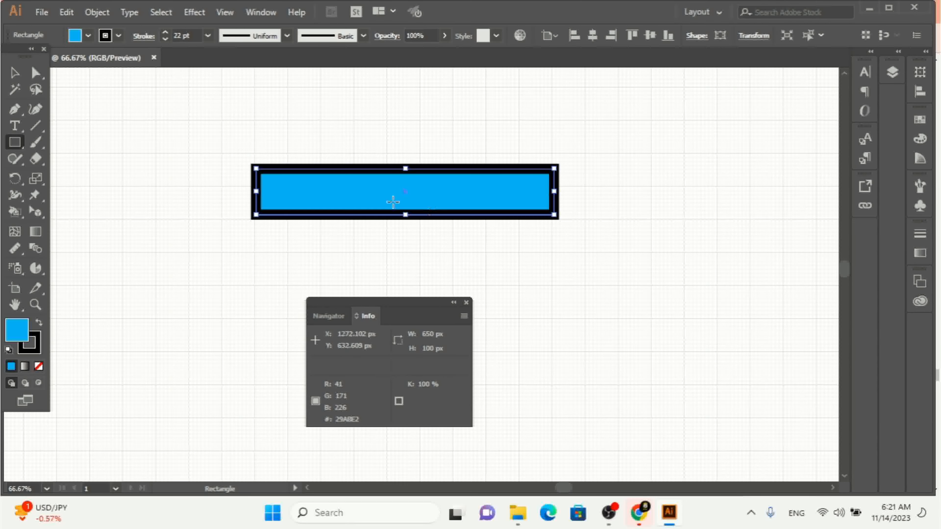
Reduce the new rectangle's stroke weight to 0 pt so only the blue fill remains
click(165, 39)
click(165, 39)
click(165, 39)
click(165, 38)
click(166, 38)
click(165, 39)
click(165, 38)
click(165, 38)
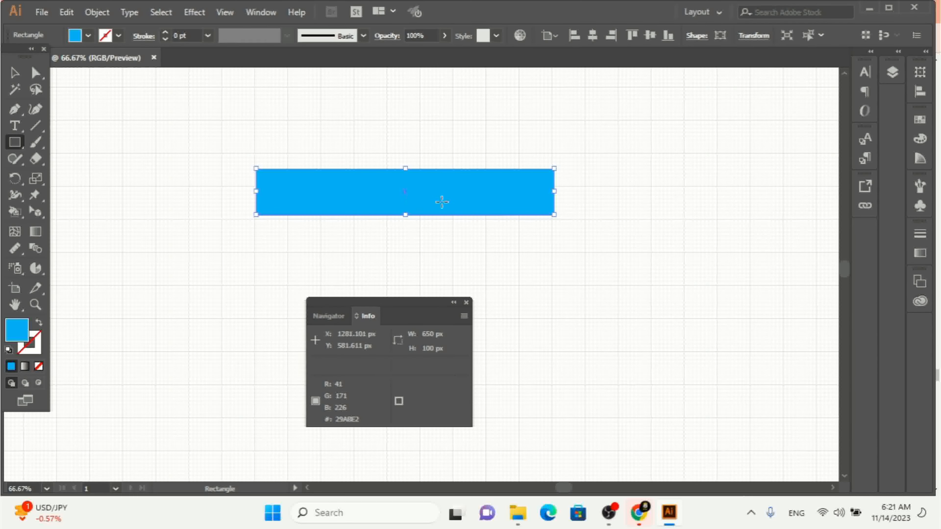
click(478, 200)
click(777, 248)
Measure the blue bar's diagonal, its left edge, and vertical distances extending down from its upper-left corner
click(15, 248)
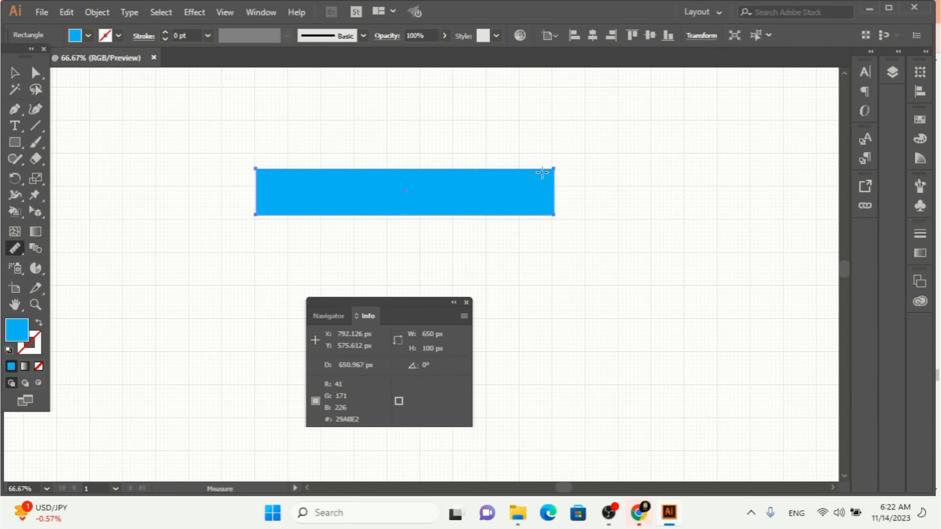
drag(552, 171, 257, 214)
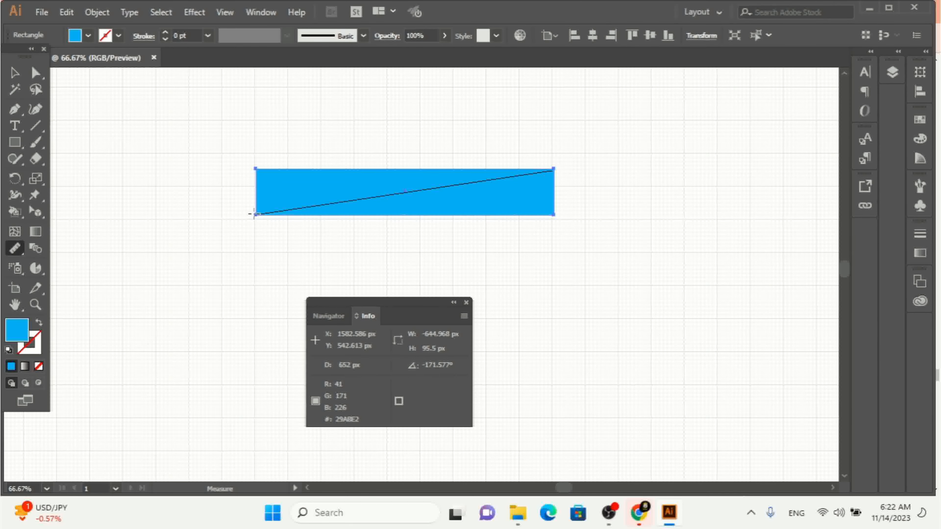
drag(254, 214, 254, 214)
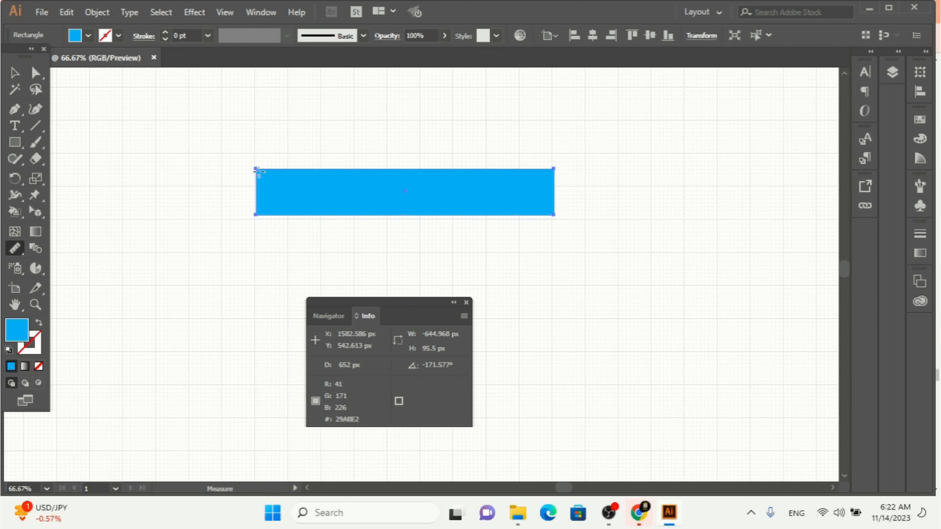
drag(255, 168, 255, 214)
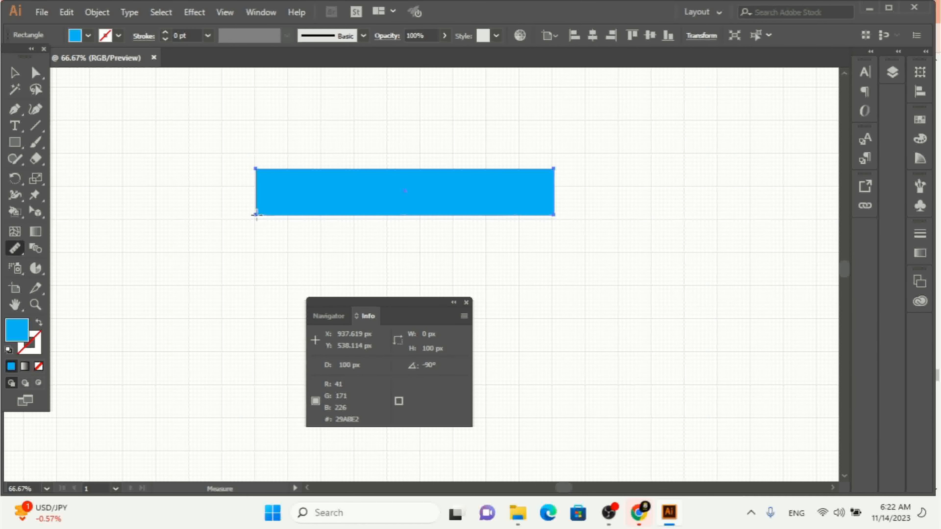
drag(255, 214, 260, 302)
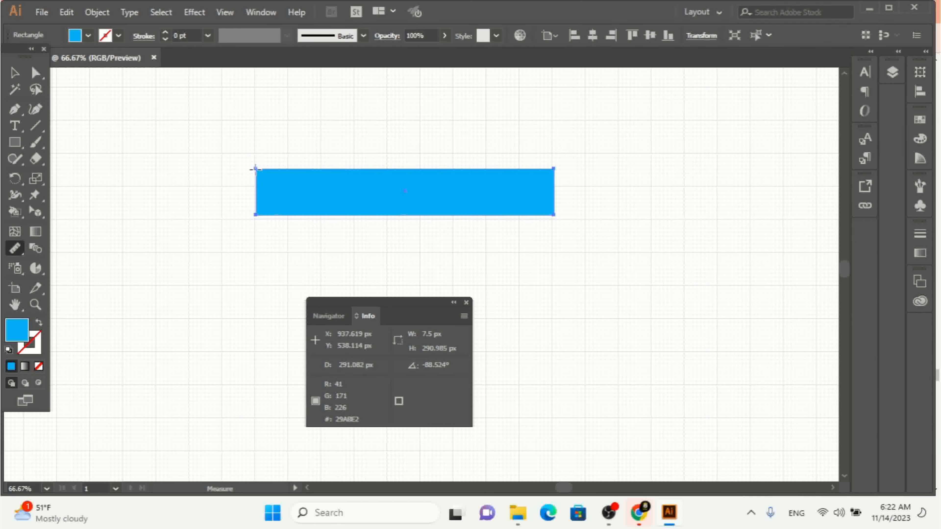
drag(255, 169, 255, 353)
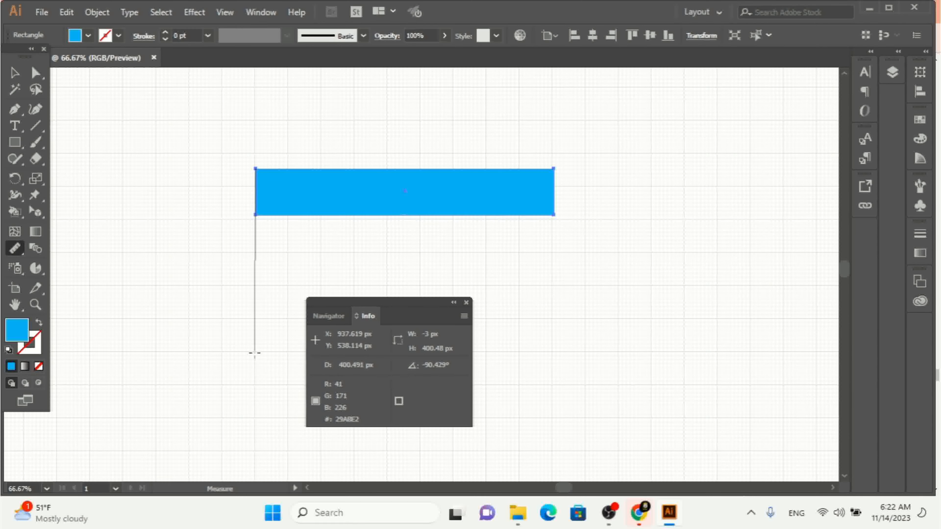
drag(255, 353, 255, 353)
Create a 400 by 400 px square and move it up over the left end of the blue bar
click(20, 145)
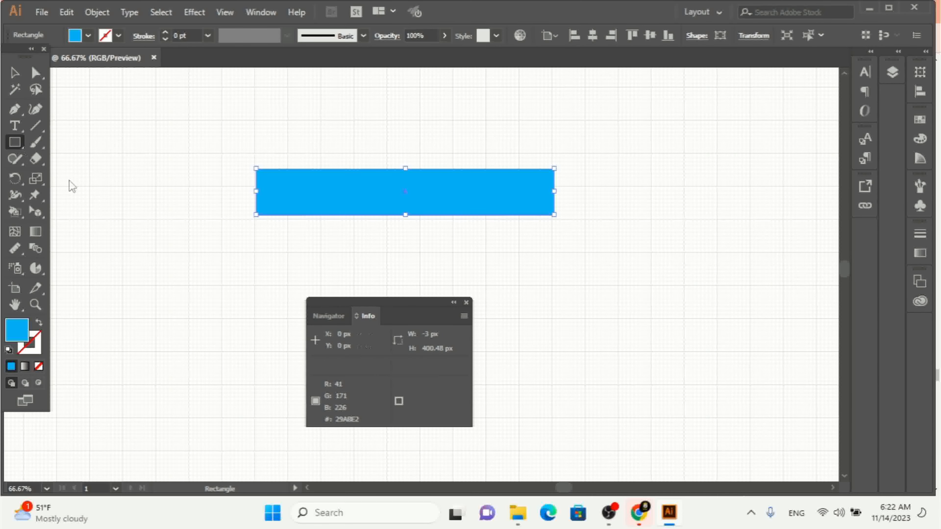
click(224, 234)
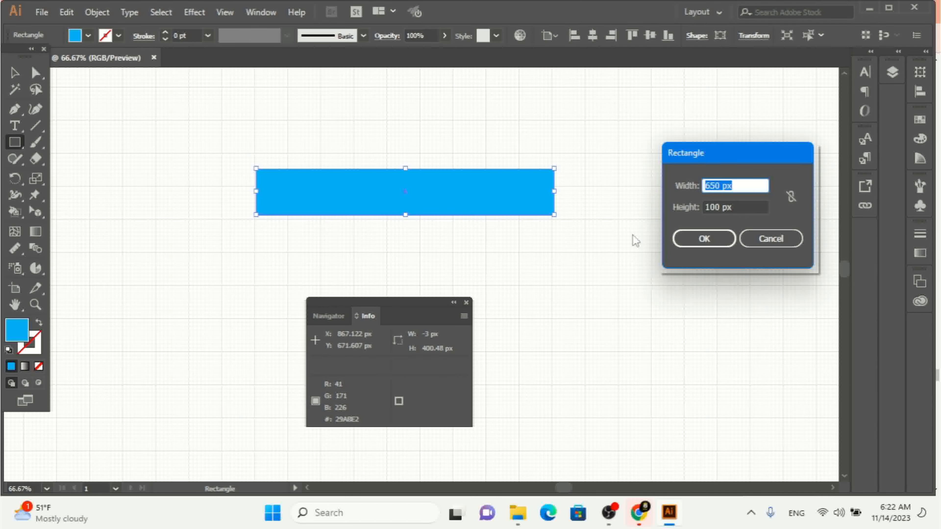
key(BackSpace)
text(400)
key(Tab)
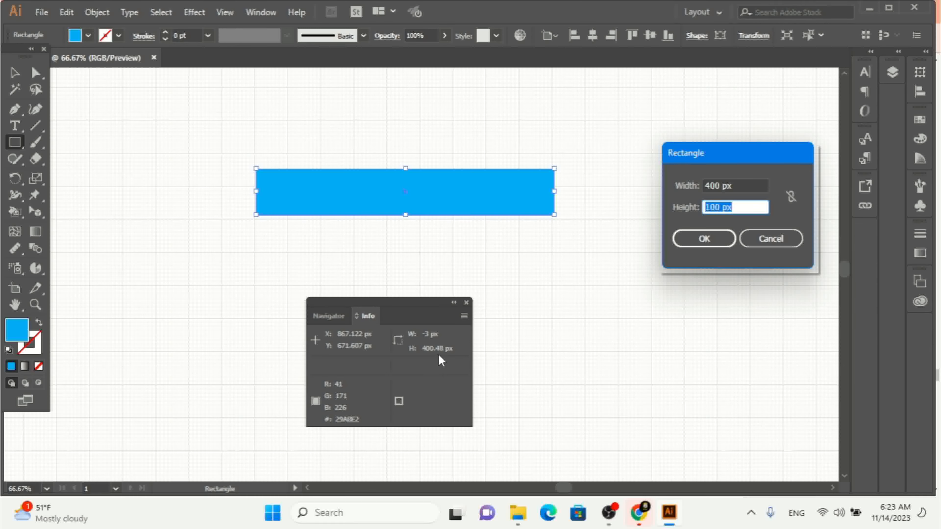
text(400)
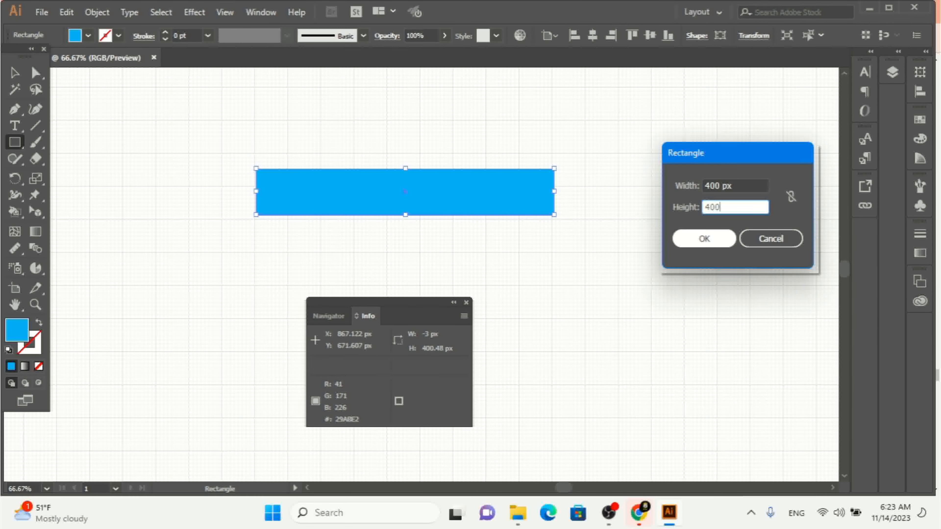
click(703, 239)
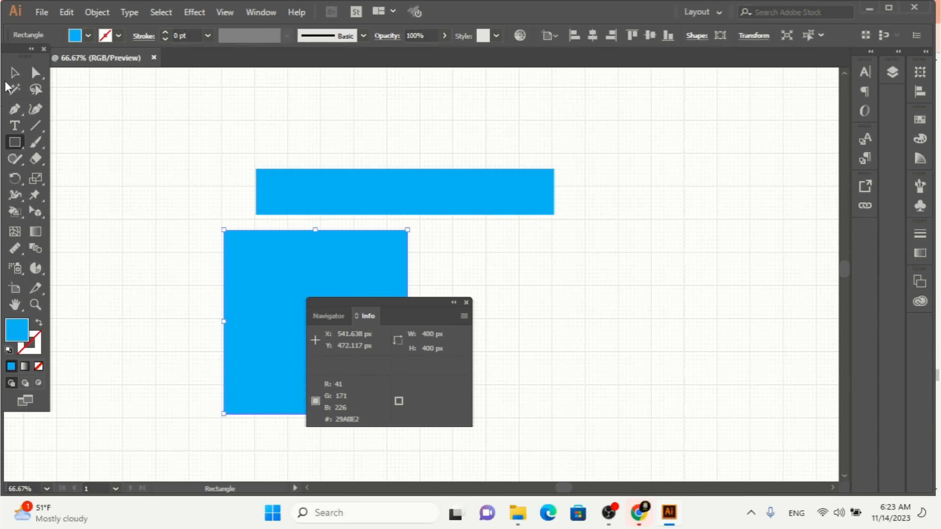
click(15, 73)
drag(298, 315, 189, 193)
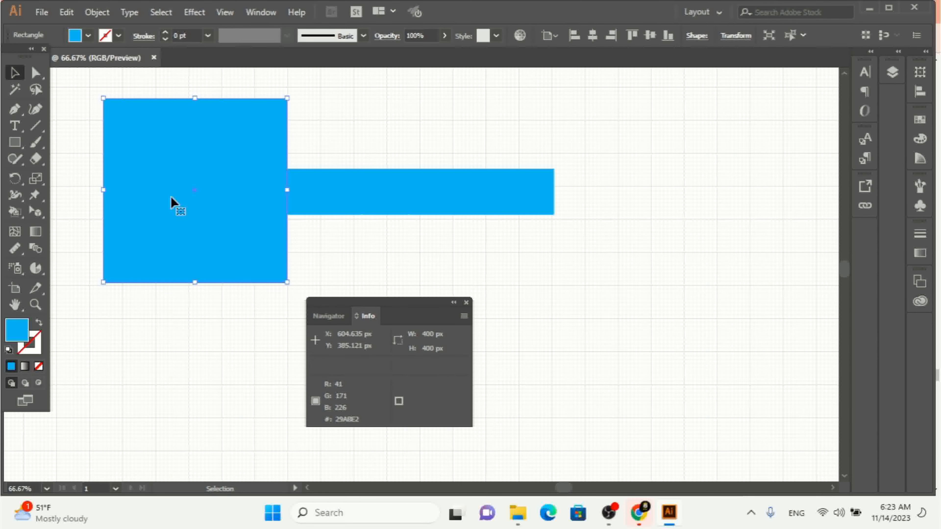
Measure the length of the square's right edge from its upper to its lower corner
right_click(20, 251)
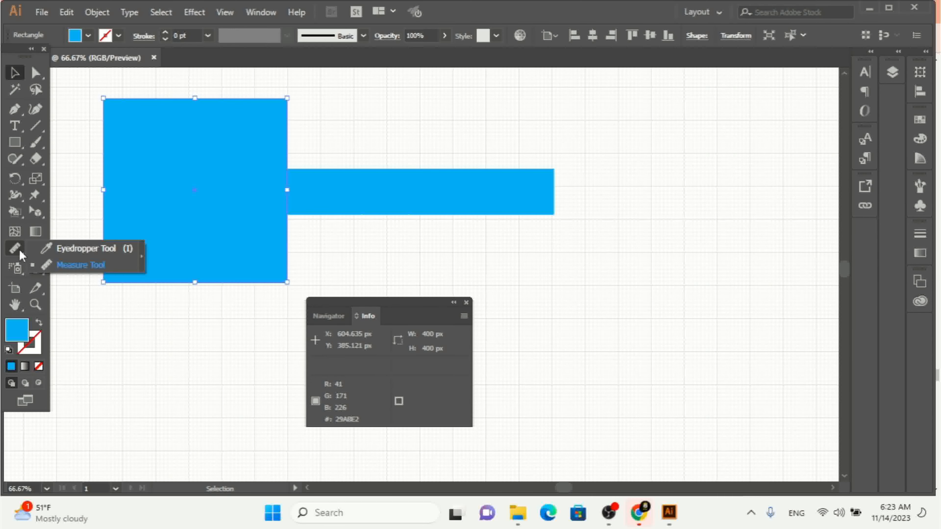
click(66, 264)
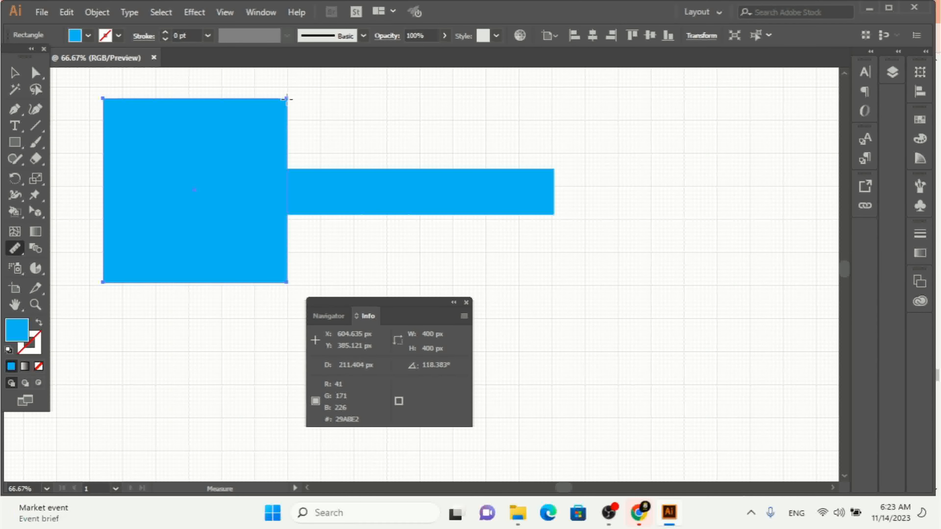
drag(286, 99, 285, 284)
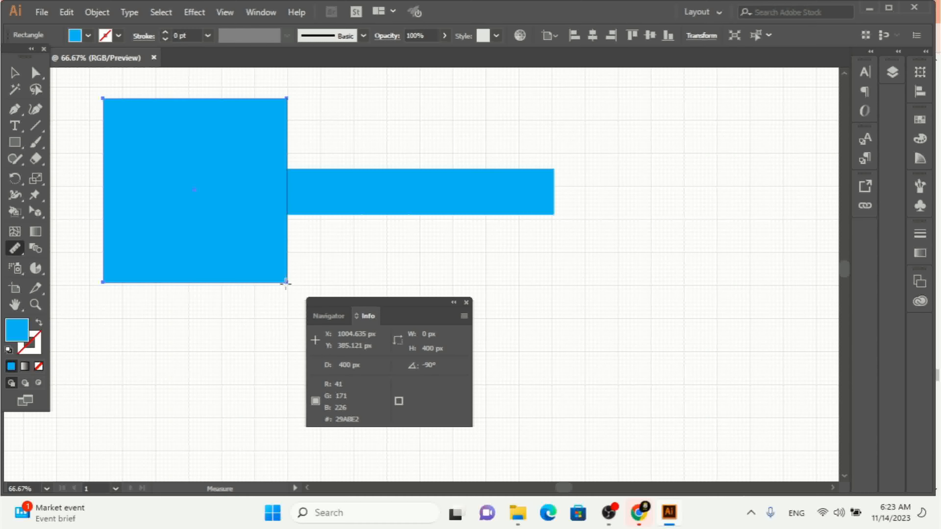
drag(286, 284, 286, 284)
Select the square and inspect its width and height in the transform settings
click(8, 73)
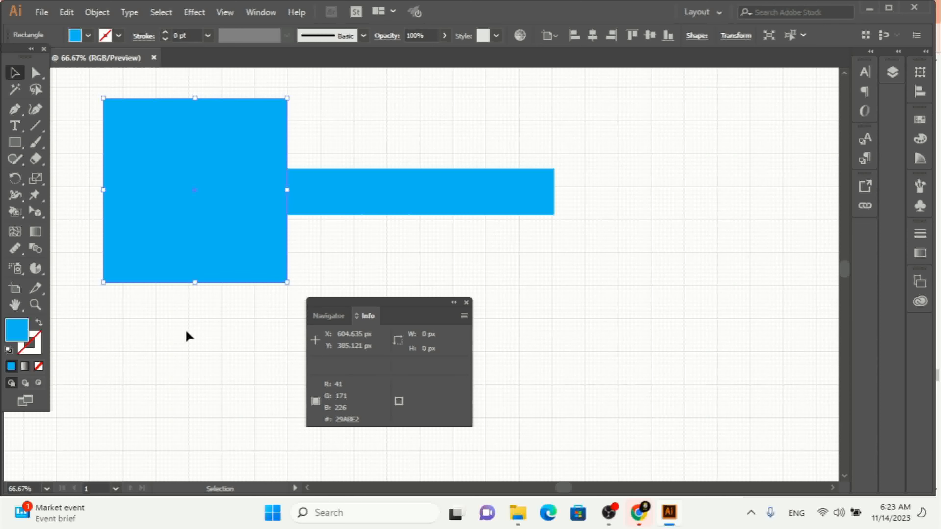
click(188, 336)
click(188, 159)
click(738, 36)
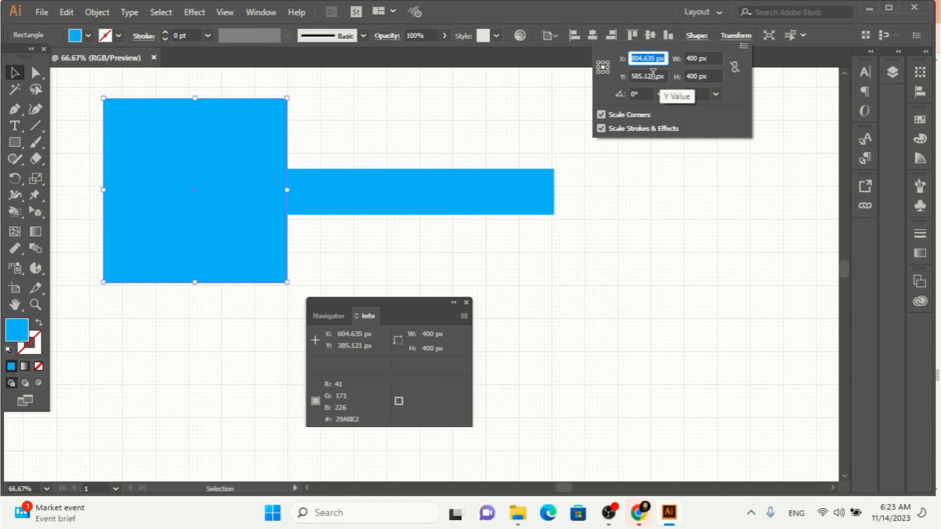
click(710, 58)
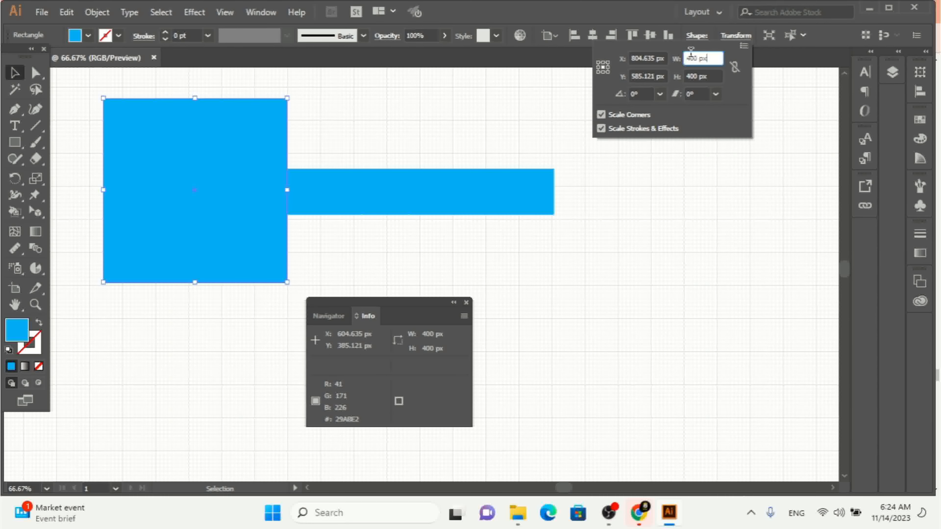
click(736, 36)
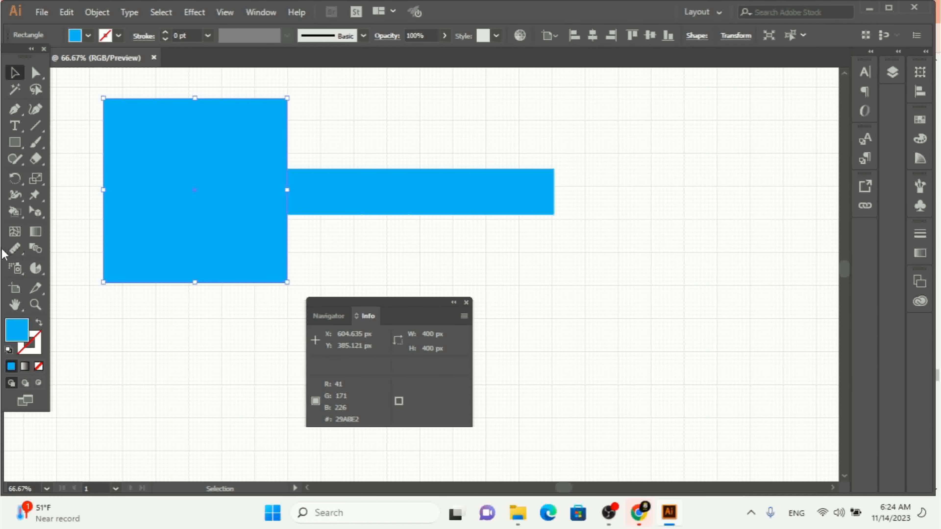
Measure several diagonal distances across the canvas, the blue bar and the inside of the square
alt+click(14, 249)
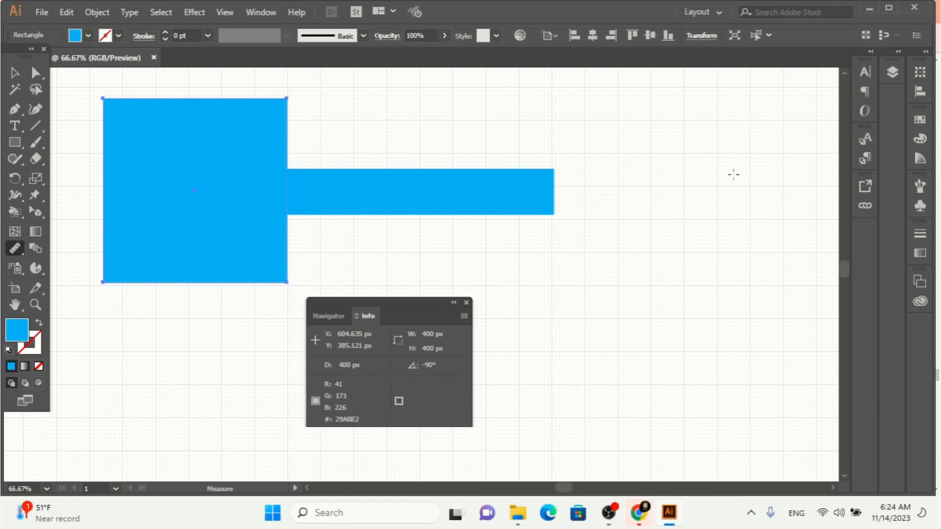
drag(746, 117, 215, 157)
drag(321, 121, 297, 235)
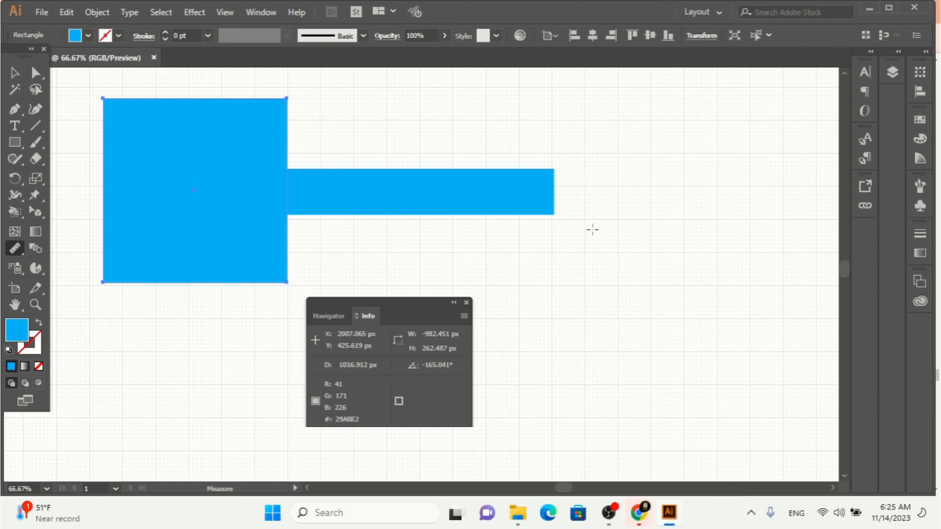
drag(718, 139, 410, 272)
drag(716, 121, 152, 321)
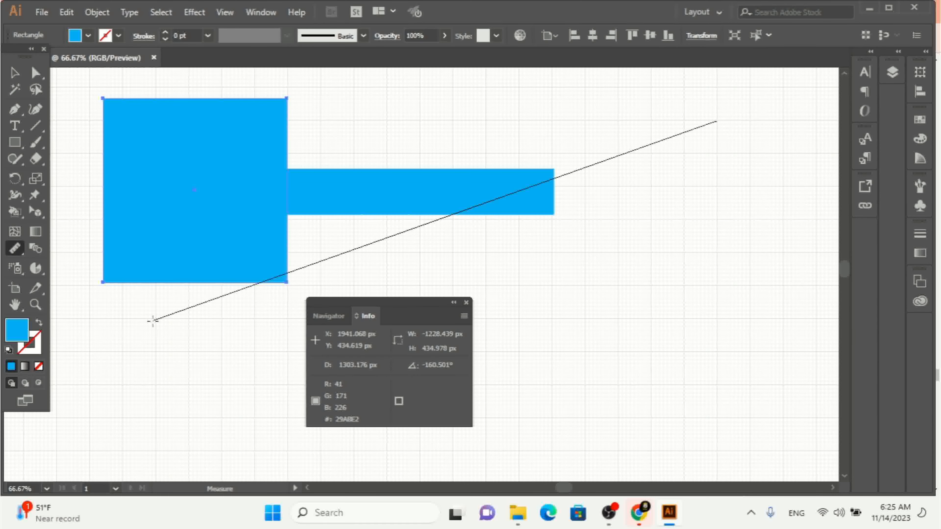
drag(153, 321, 152, 320)
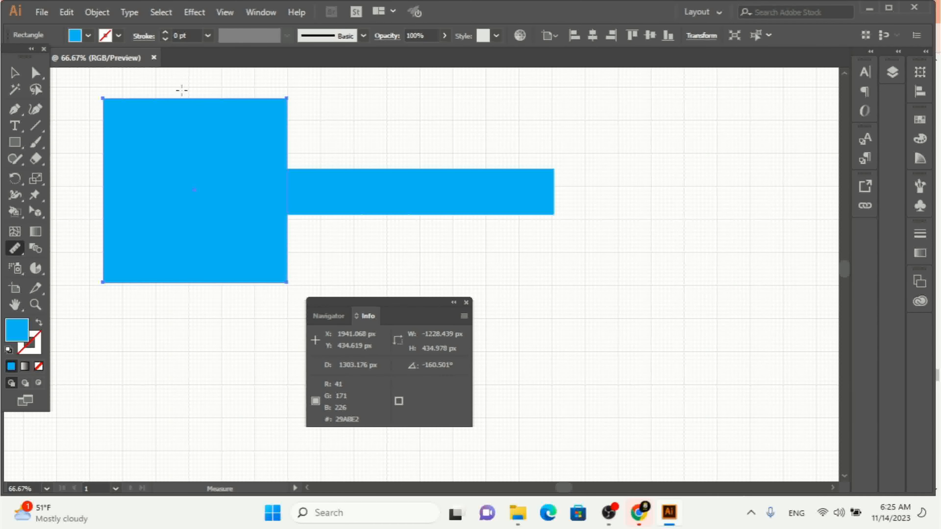
drag(125, 146, 267, 224)
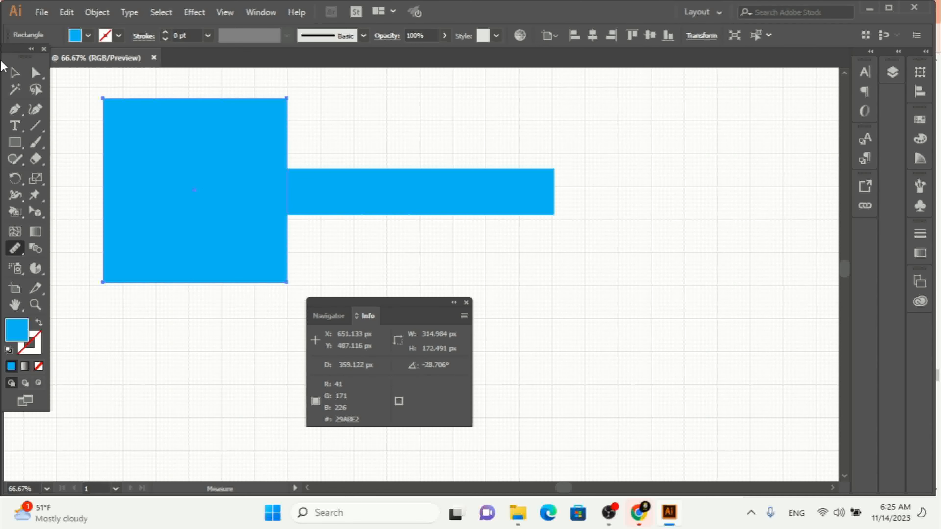
Move the square about 48 px to the right and measure its diagonal from upper-right to lower-left corner
key(v)
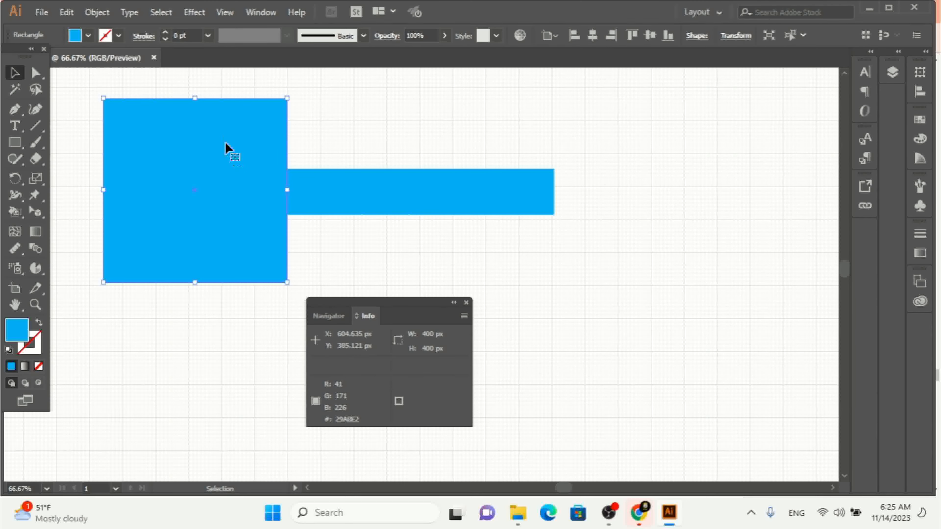
drag(212, 174, 235, 174)
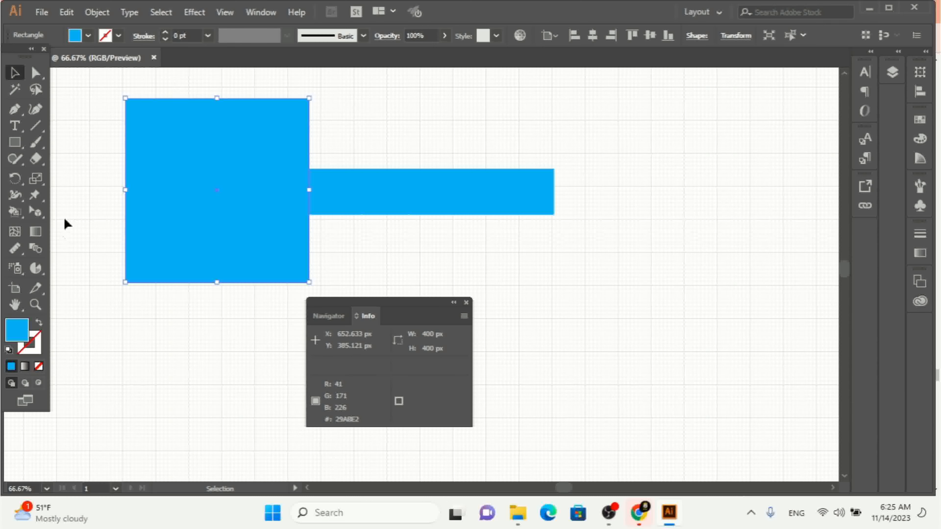
drag(18, 254, 84, 264)
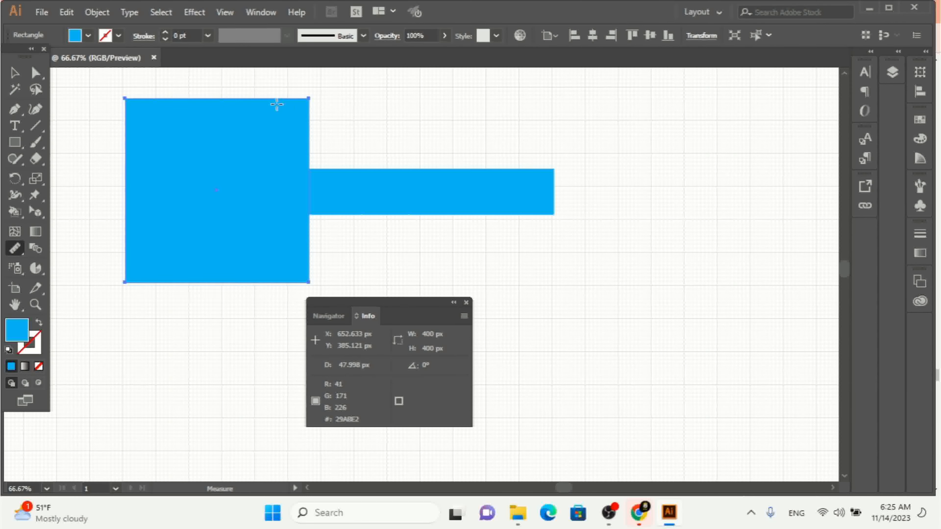
drag(308, 99, 124, 282)
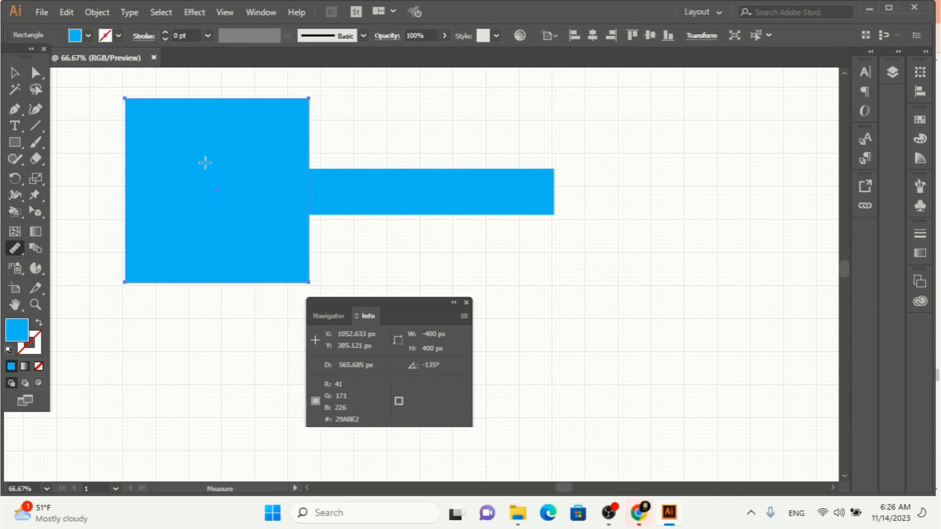
Deselect the square and close the Info panel
click(16, 73)
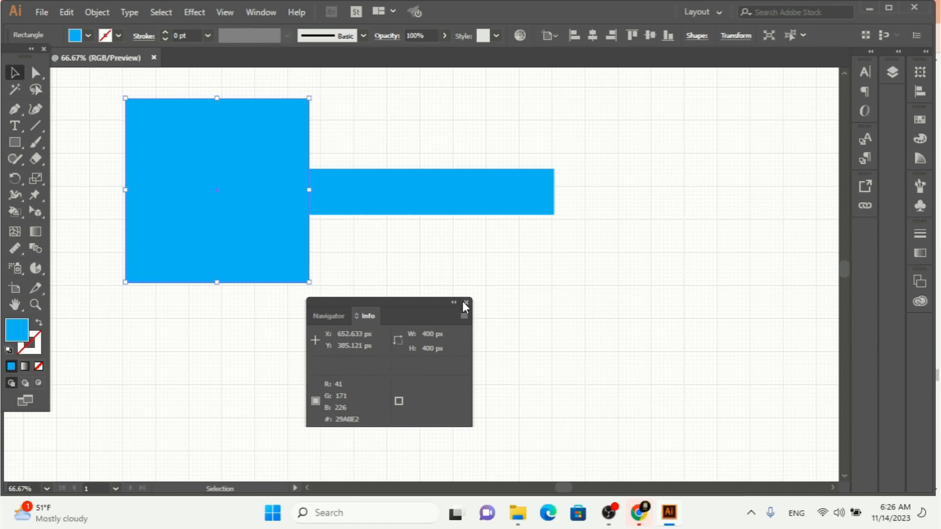
click(401, 247)
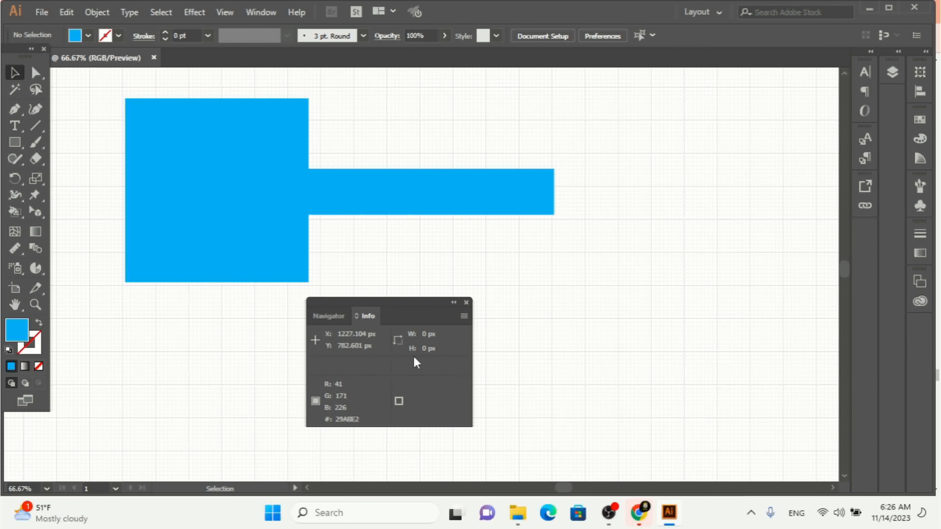
click(21, 253)
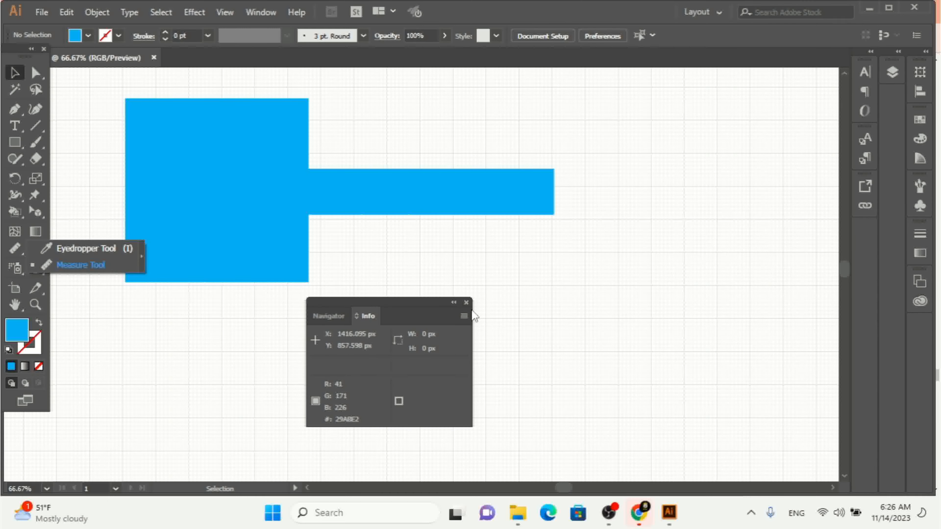
click(466, 304)
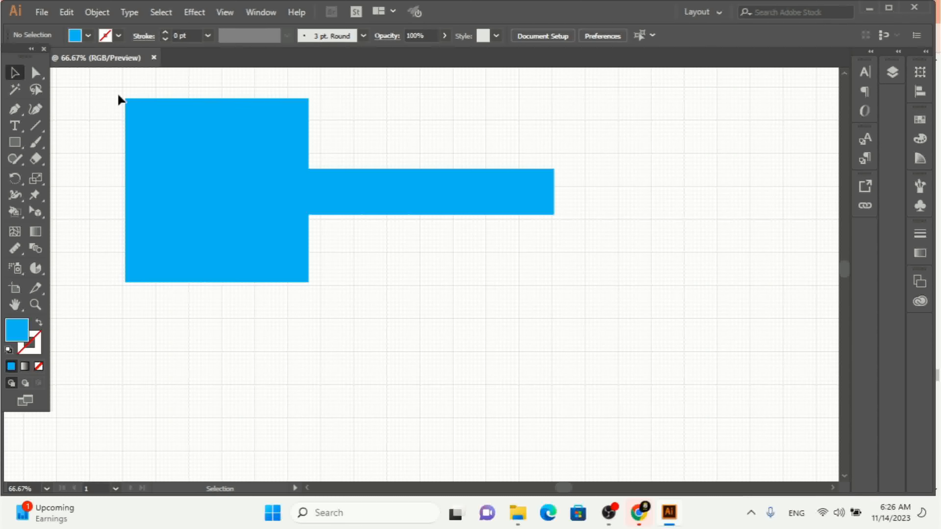
Hide the document grid behind the blue shapes
click(225, 12)
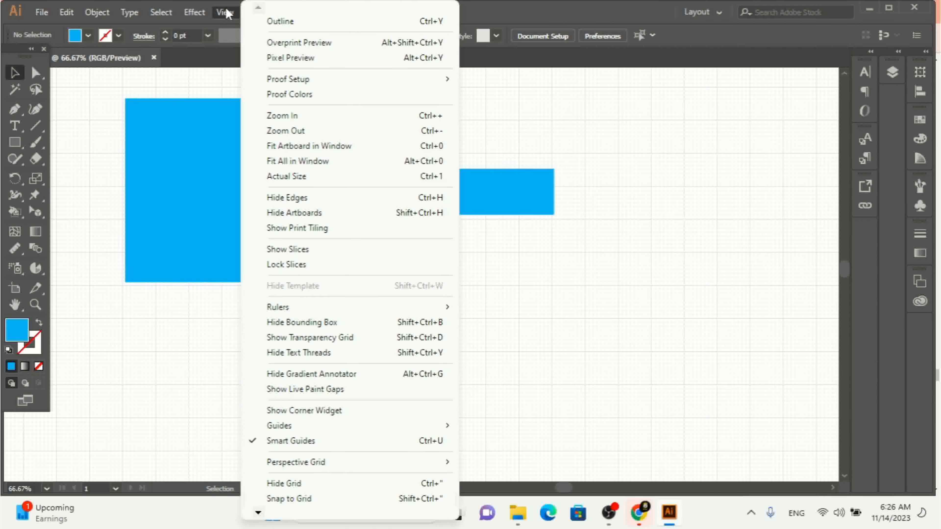
click(226, 12)
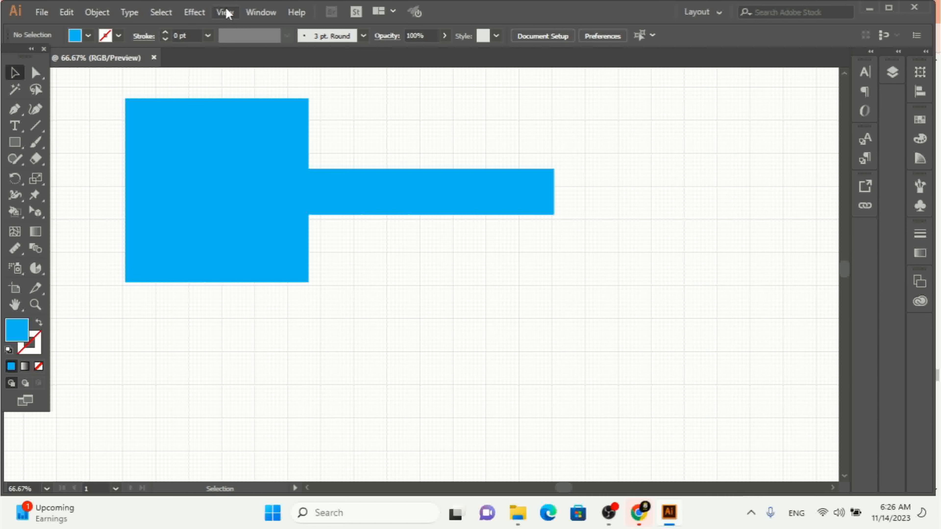
click(260, 12)
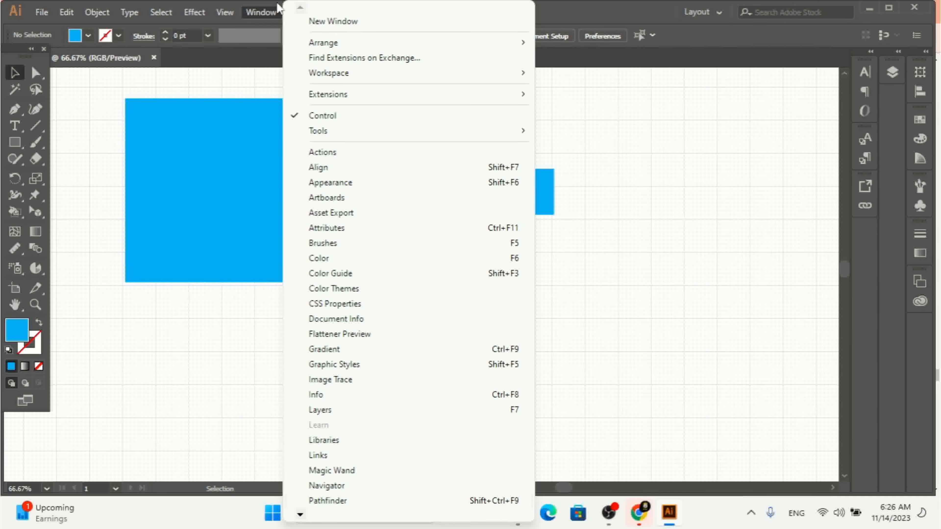
click(251, 7)
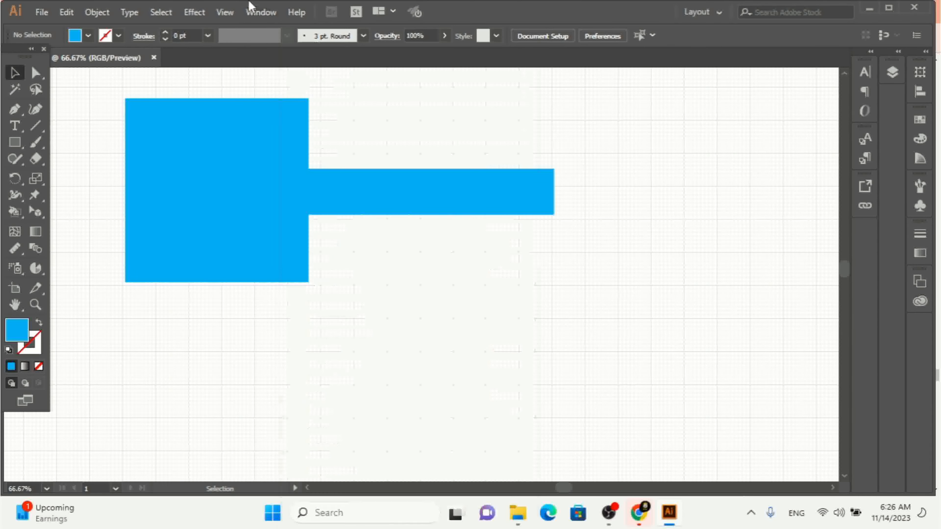
click(225, 15)
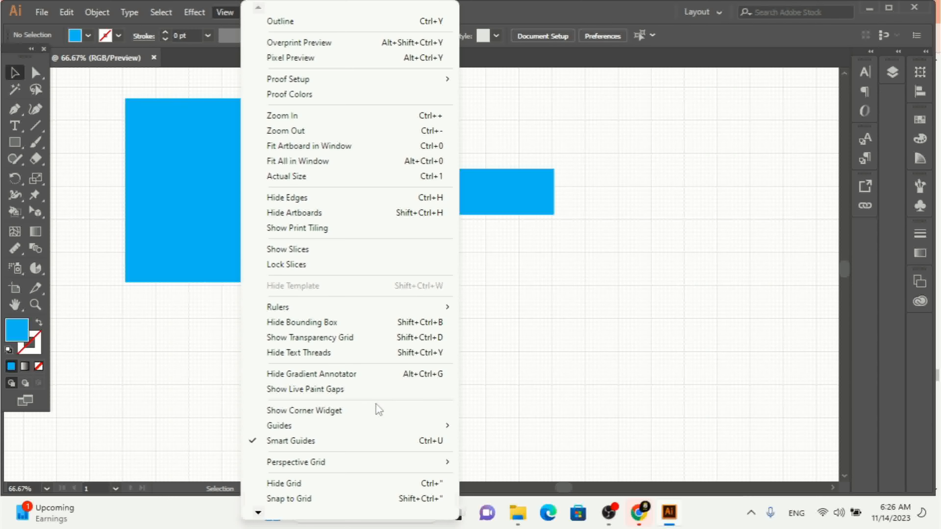
click(328, 483)
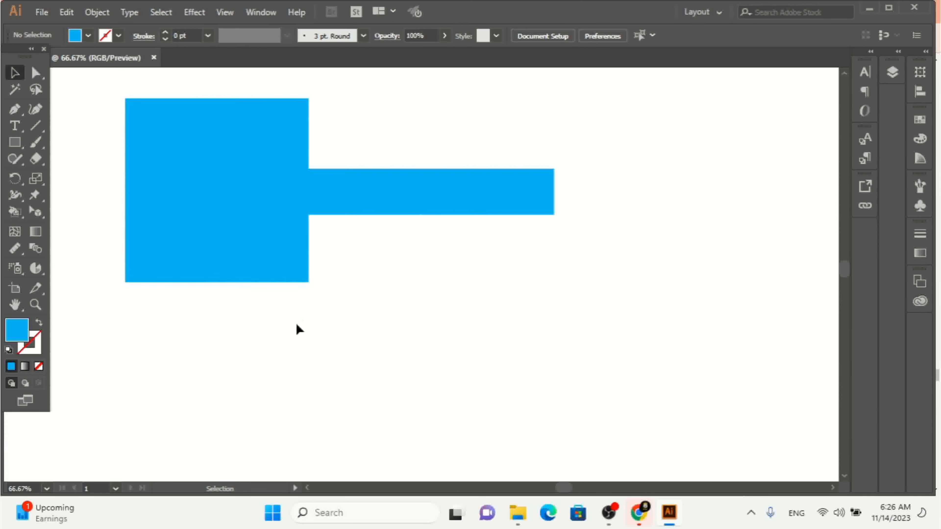